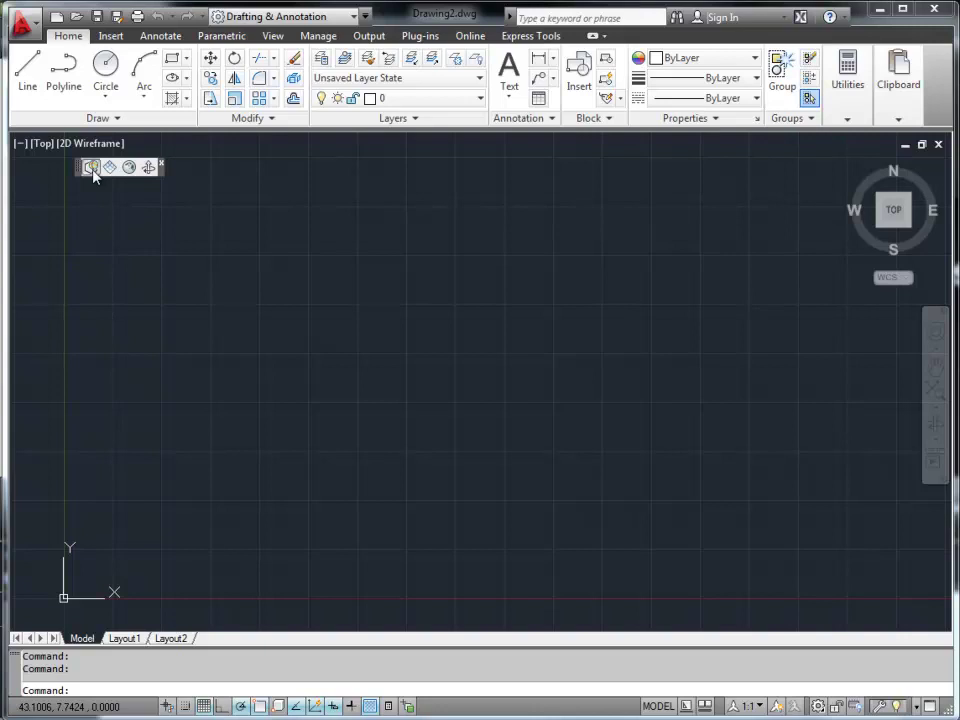
Step: Import a Google Earth aerial image of Fusionopolis, Singapore, picked from previous searches, and capture it
left_click(91, 168)
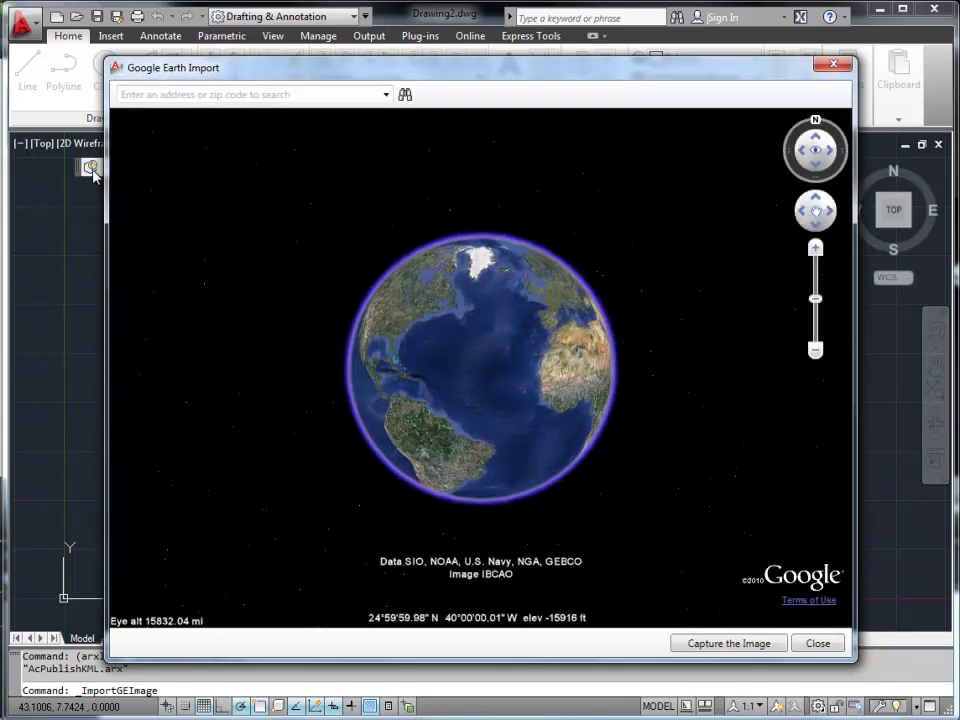
left_click_drag(551, 384, 426, 366)
left_click_drag(555, 336, 544, 377)
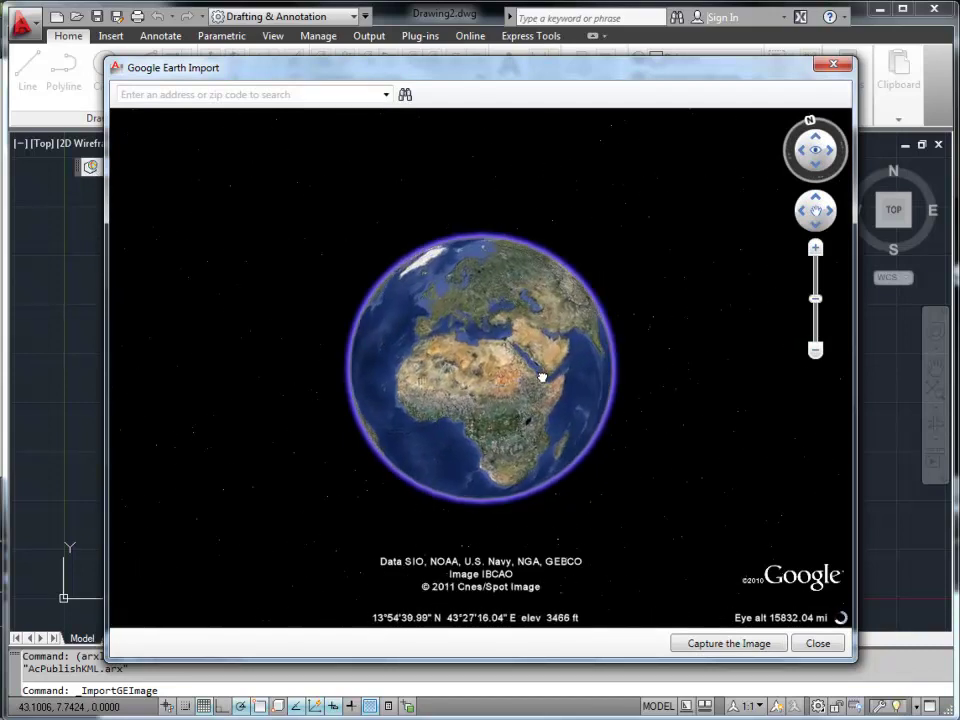
left_click(387, 96)
left_click(385, 111)
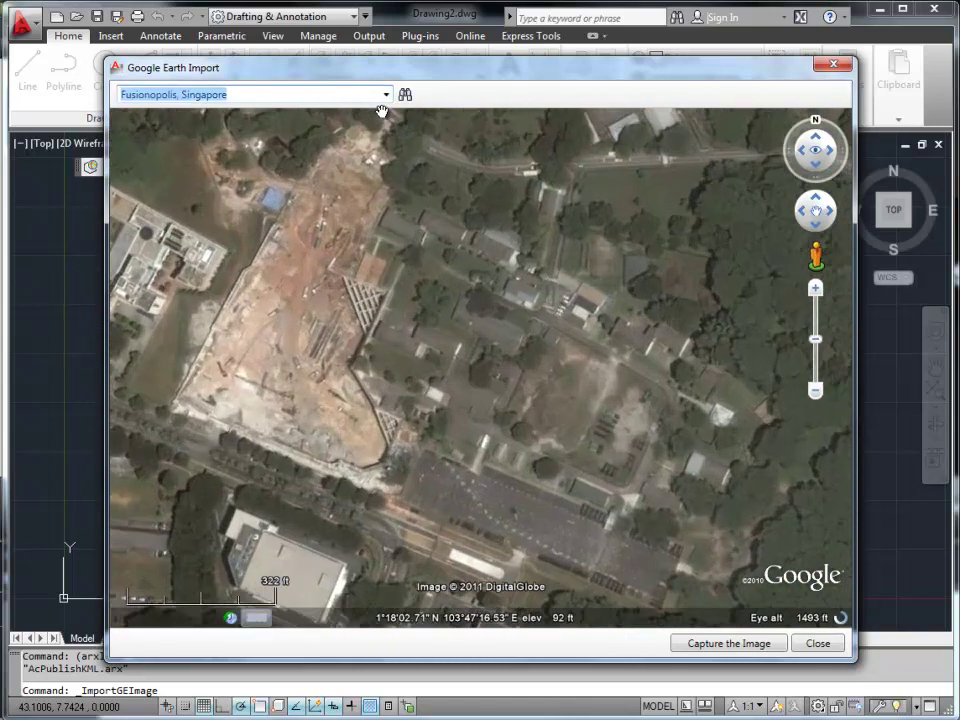
left_click(488, 391)
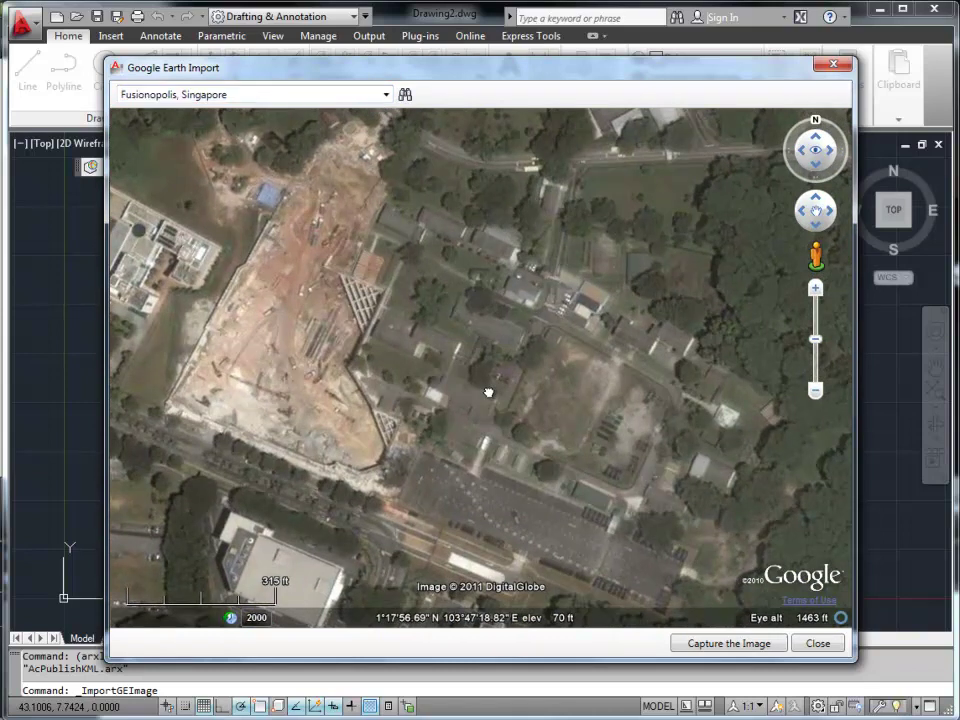
left_click(724, 644)
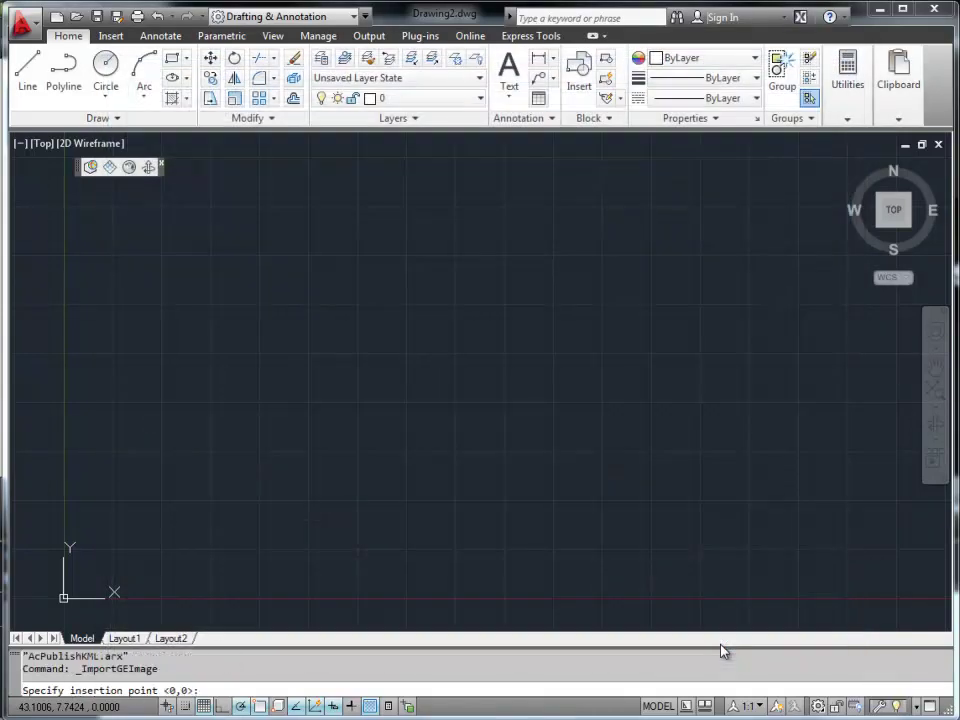
Step: Insert the captured Fusionopolis image at the picked point with a 0 rotation angle
left_click(248, 387)
left_click(384, 391)
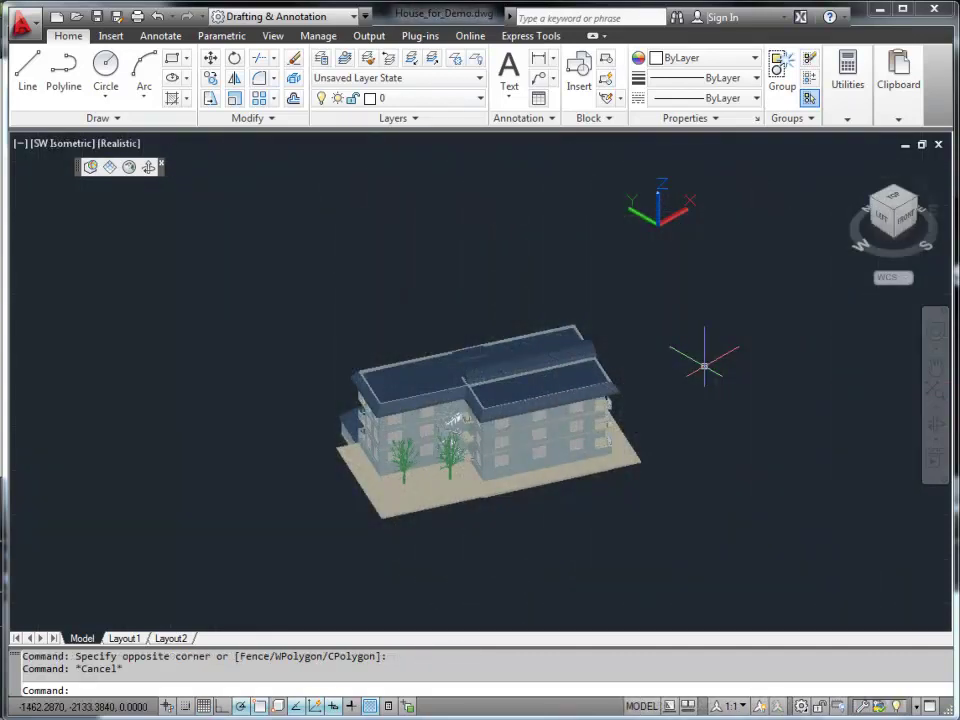
Step: COPYBASE the entire house in House_for_Demo.dwg from its front base corner, then return to Drawing2
type("copy")
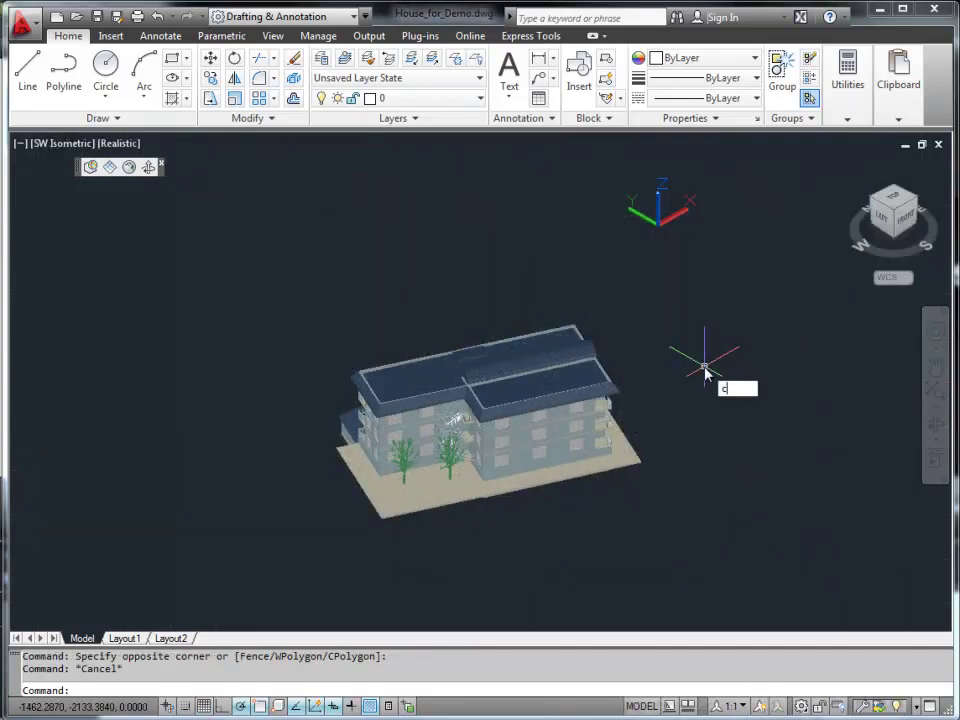
key("Down")
key("Return")
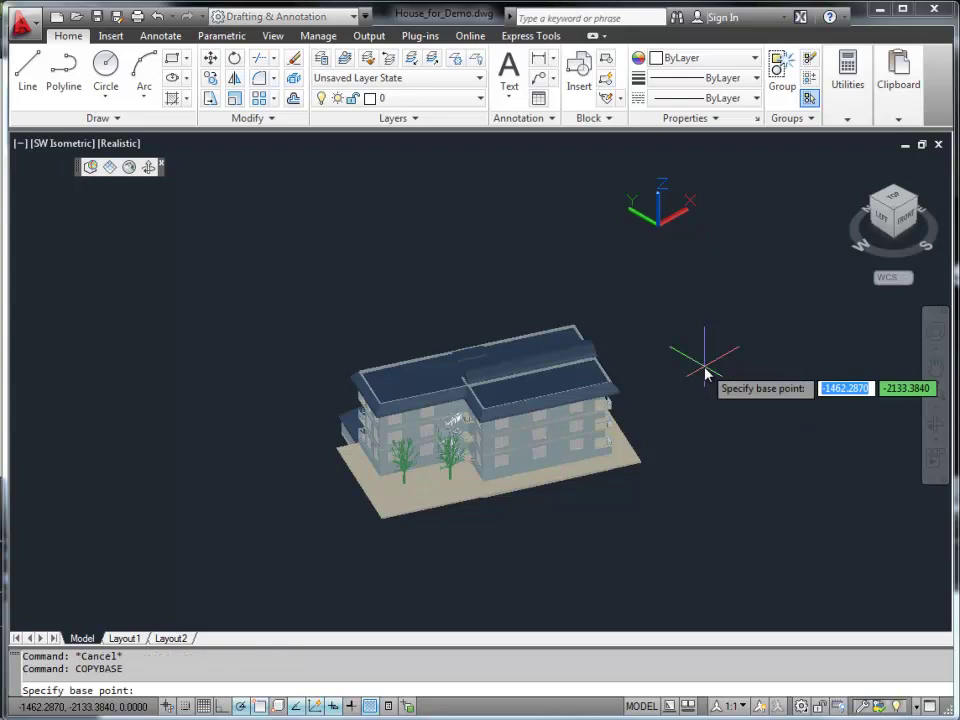
left_click(381, 520)
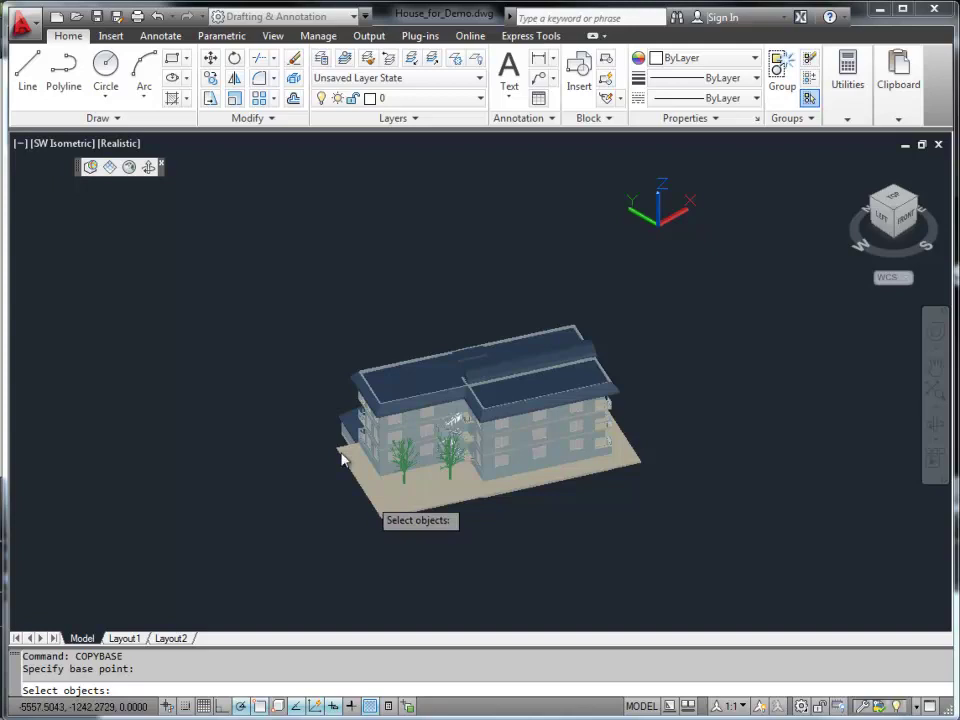
left_click(281, 276)
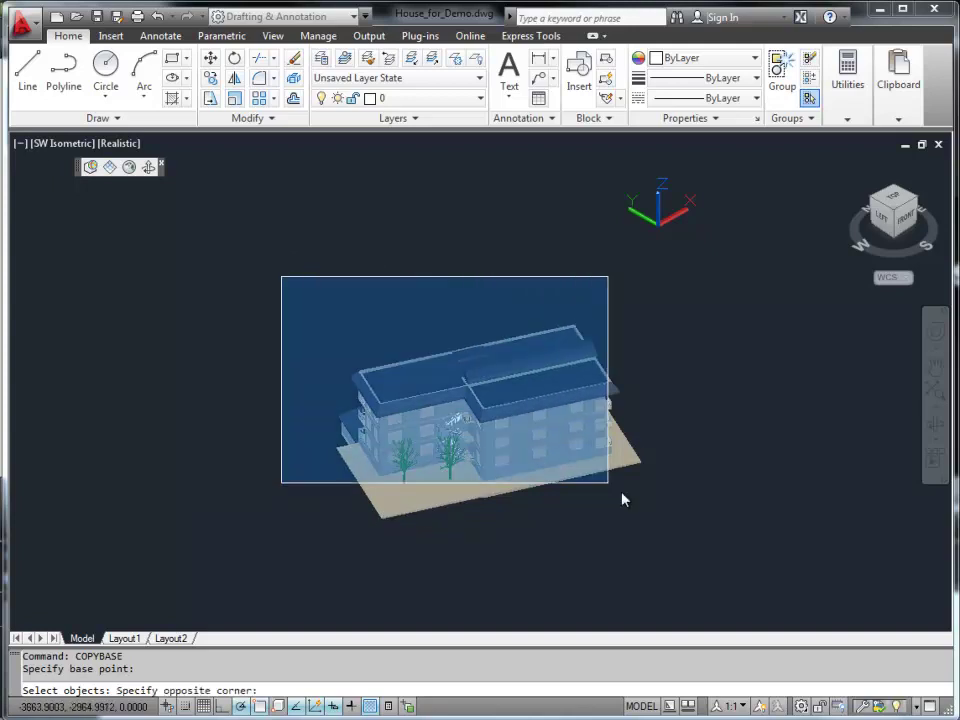
left_click(722, 561)
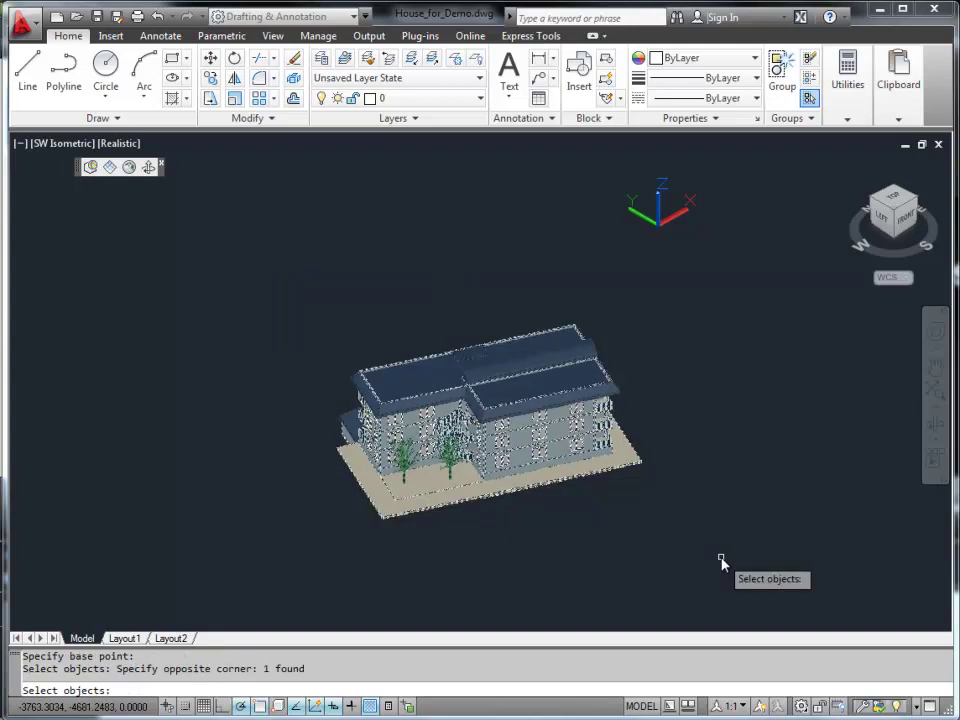
key("Return")
key("ctrl+Tab")
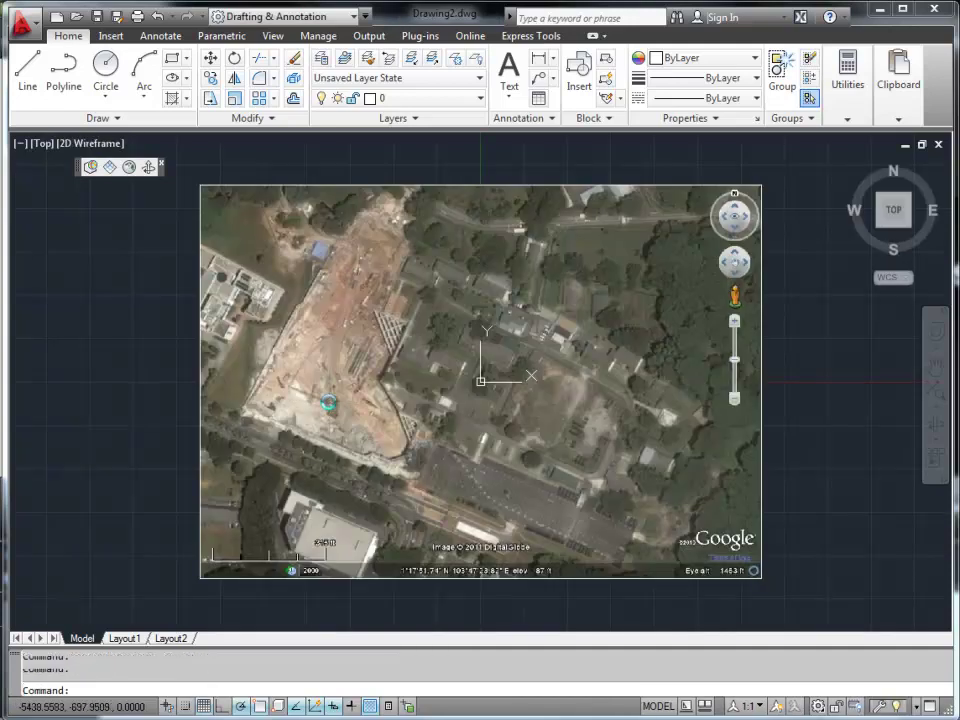
Step: Paste the house onto the aerial image's construction site and switch to the southwest isometric view
key("ctrl+v")
left_click(264, 407)
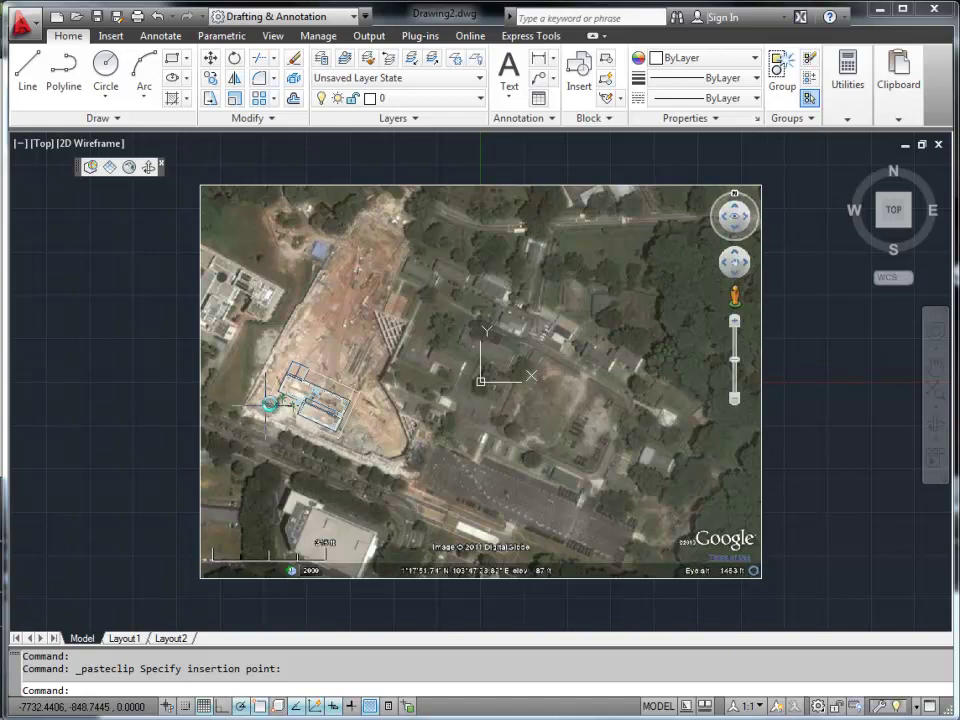
mouse_move(880, 225)
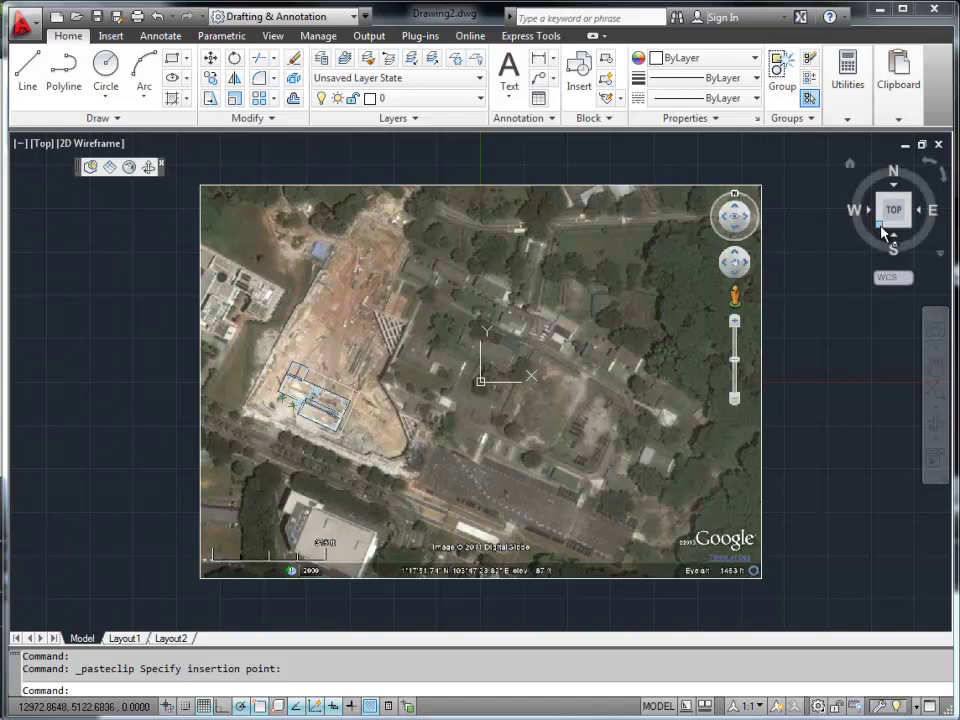
left_click(882, 232)
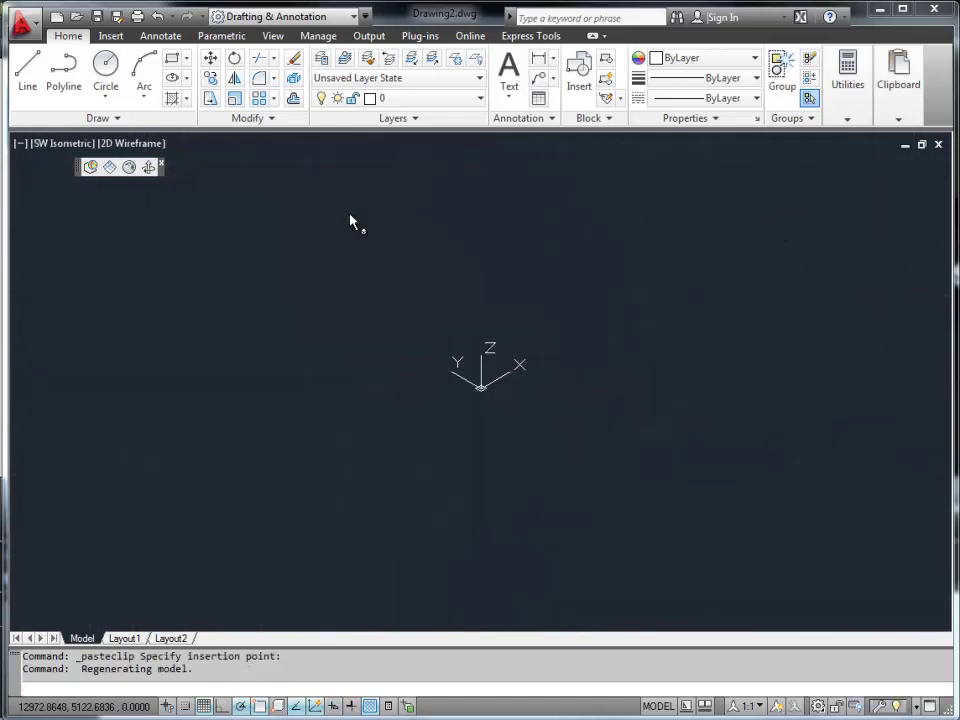
Step: Switch the viewport from 2D Wireframe to the Realistic visual style and zoom in on the house
left_click(140, 148)
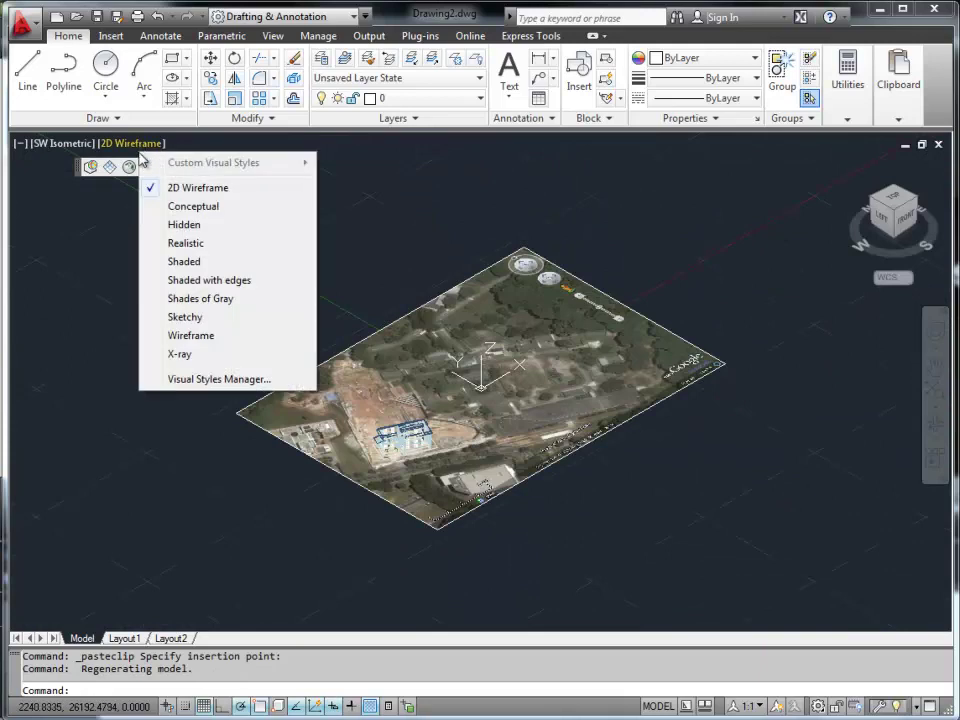
left_click(176, 242)
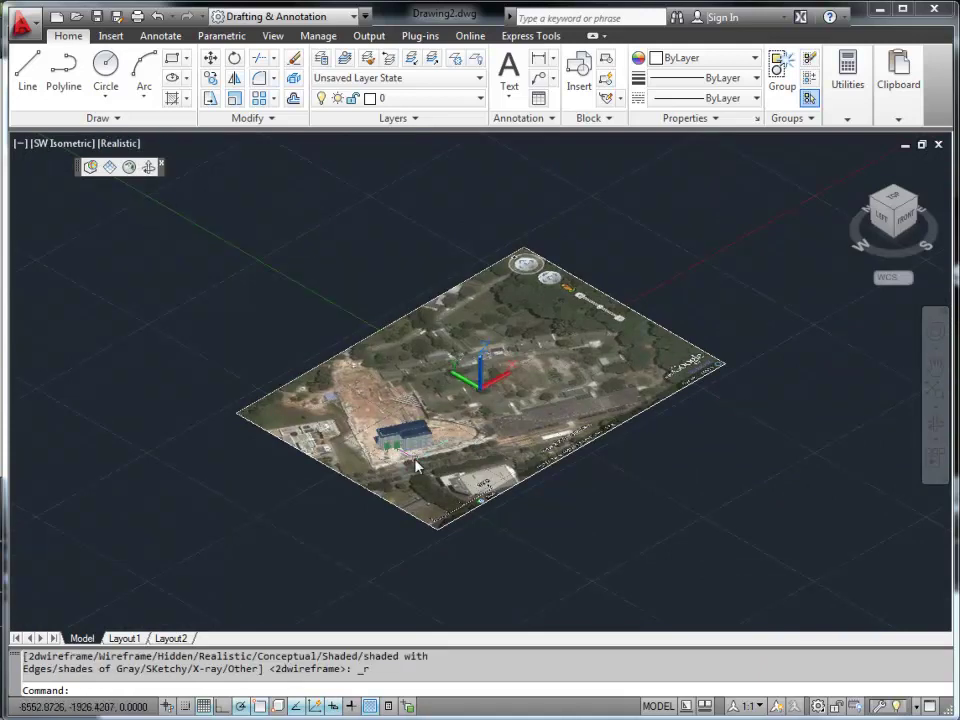
scroll(412, 472, "up", 2)
scroll(412, 472, "up", 2)
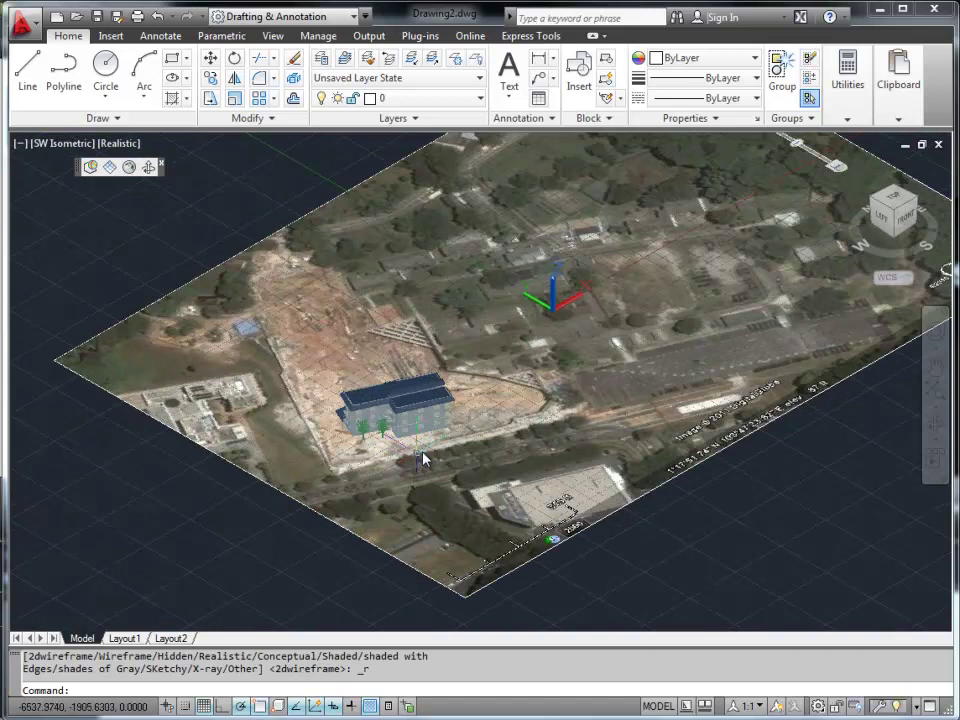
scroll(424, 458, "up", 2)
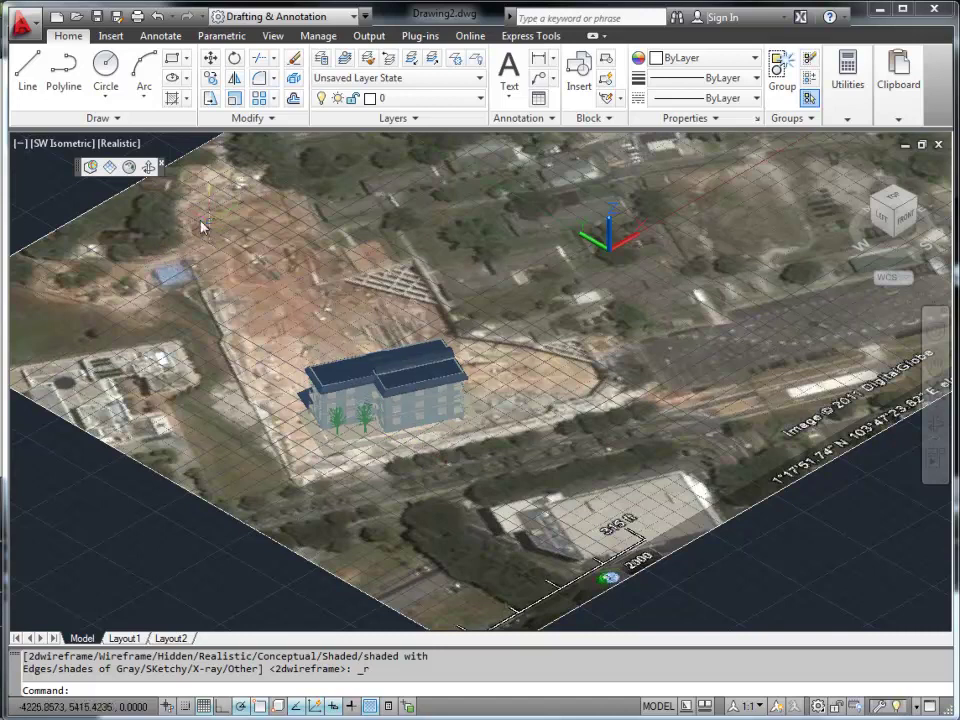
Step: Start Publish to Google Earth as 'House', keeping all entities, longitude 103.78852, latitude 1.29922, zero offsets
left_click(135, 171)
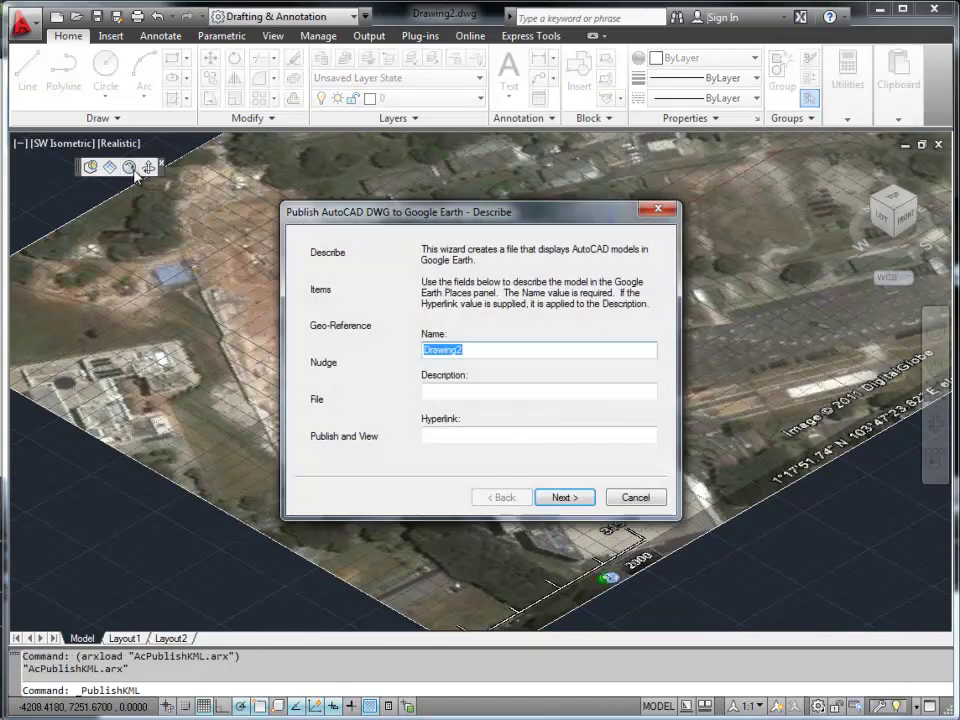
type("House")
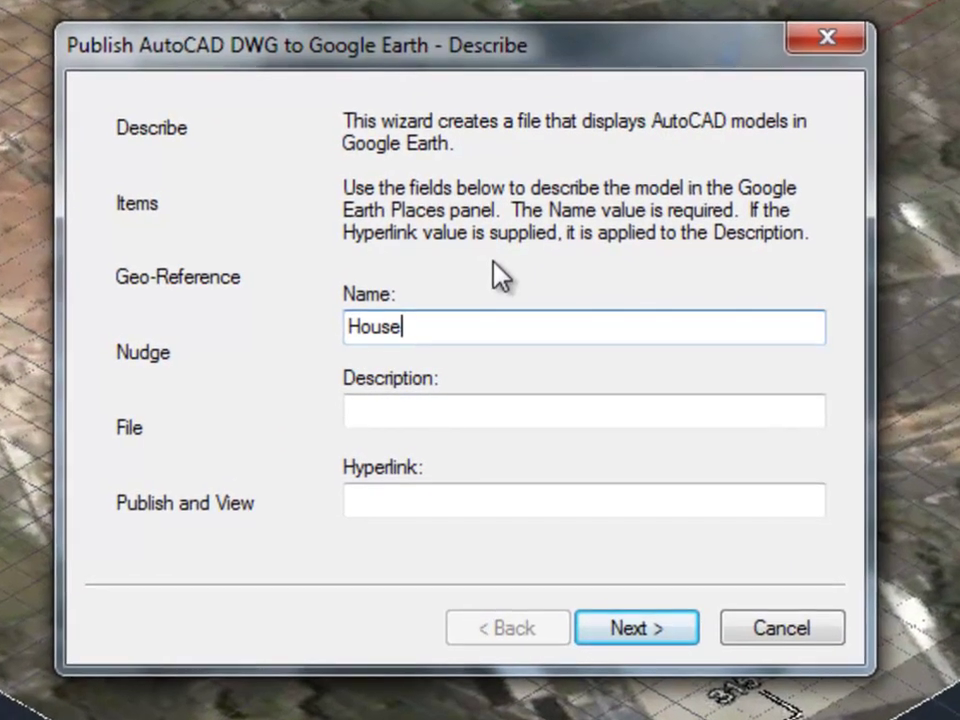
left_click(618, 628)
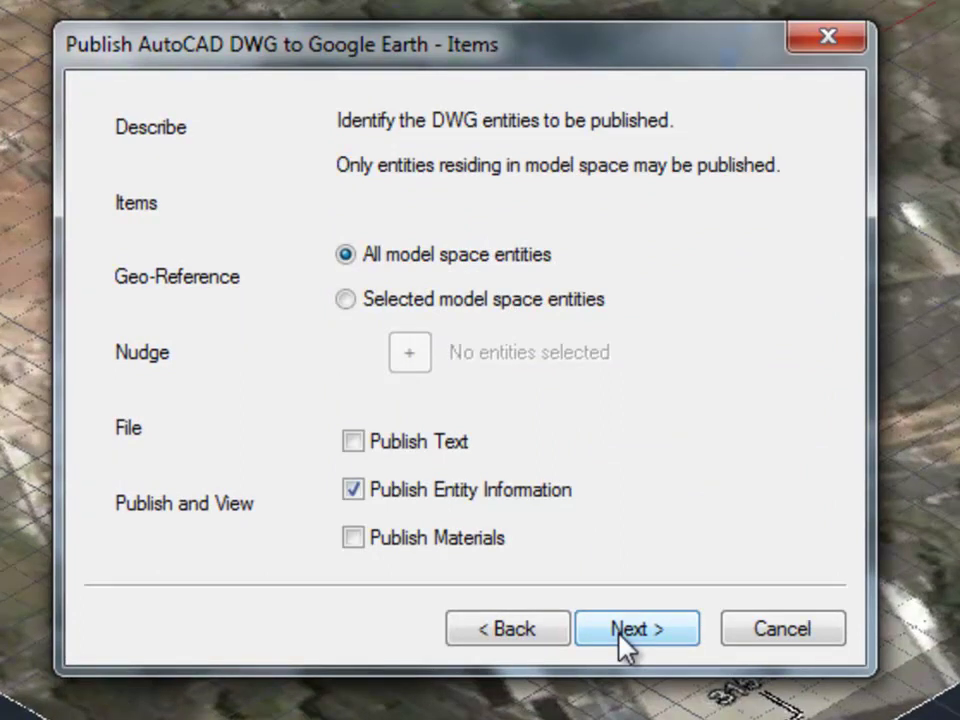
left_click(618, 630)
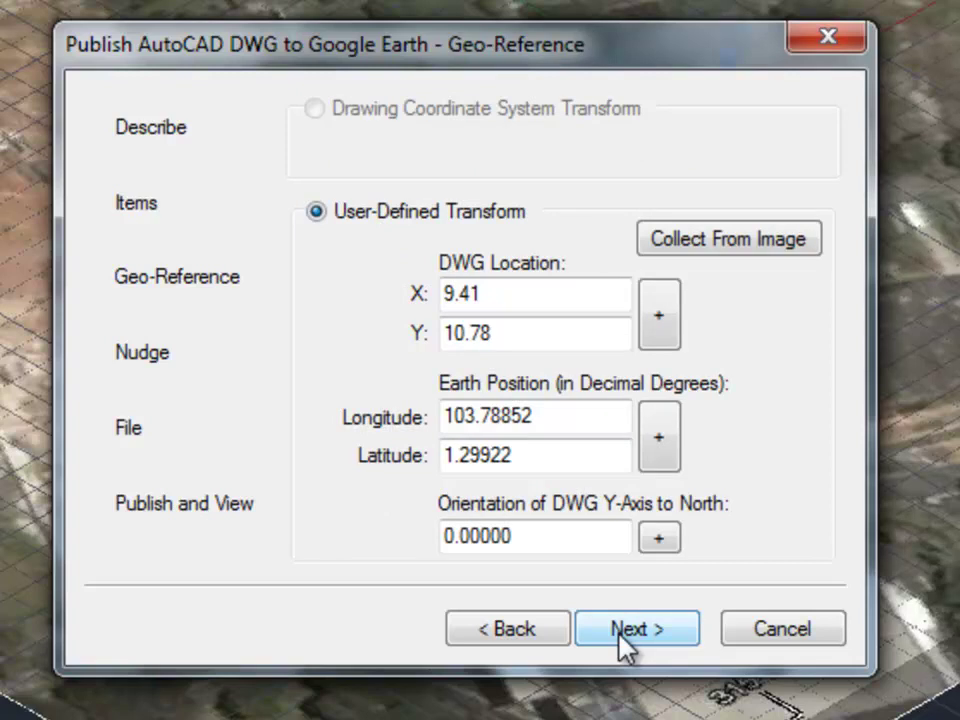
left_click(620, 630)
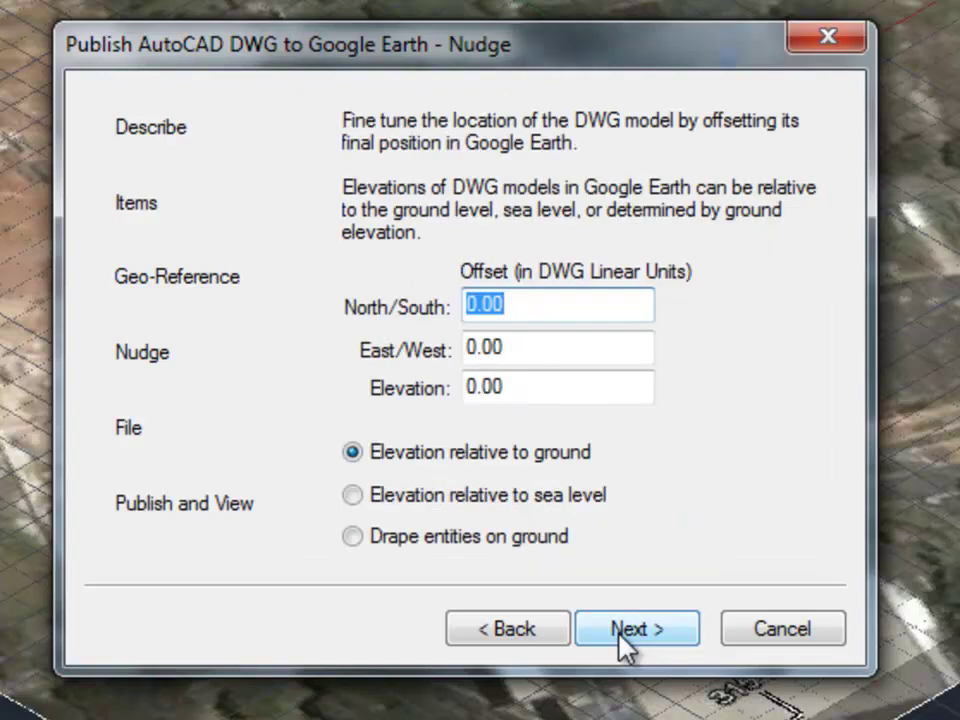
left_click(619, 630)
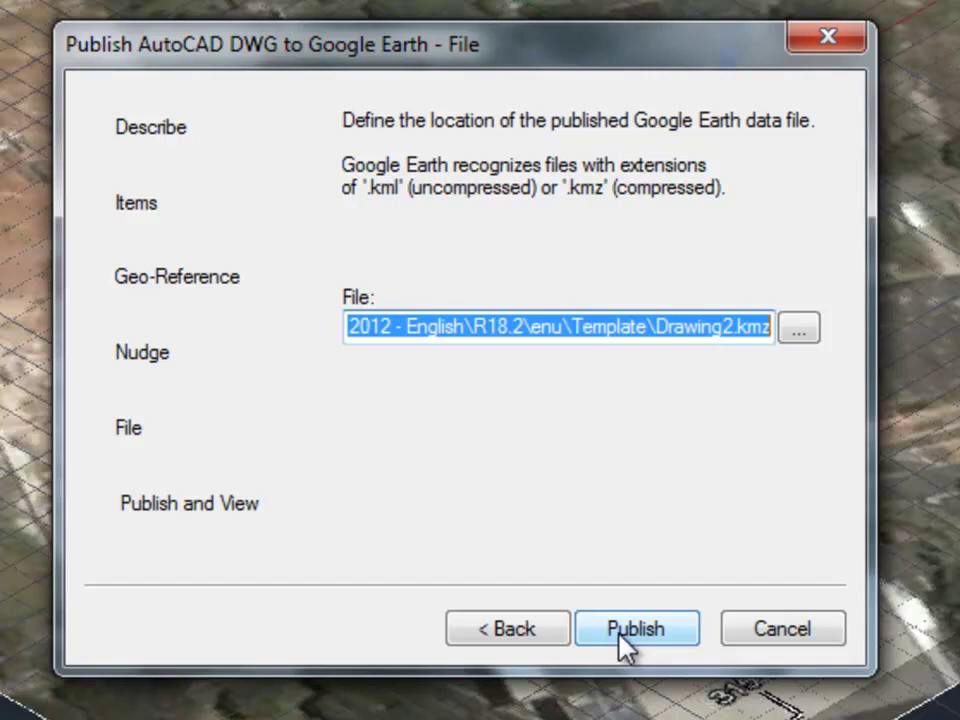
Step: Set the output file to Drawing2.kmz on the Desktop and publish it
left_click(797, 335)
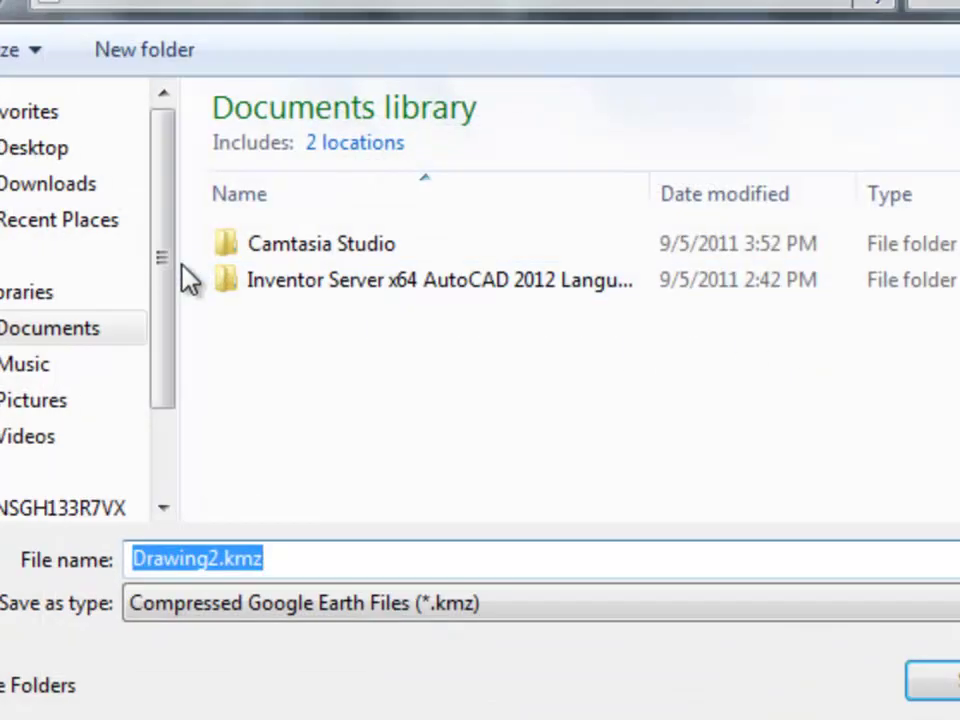
left_click(32, 150)
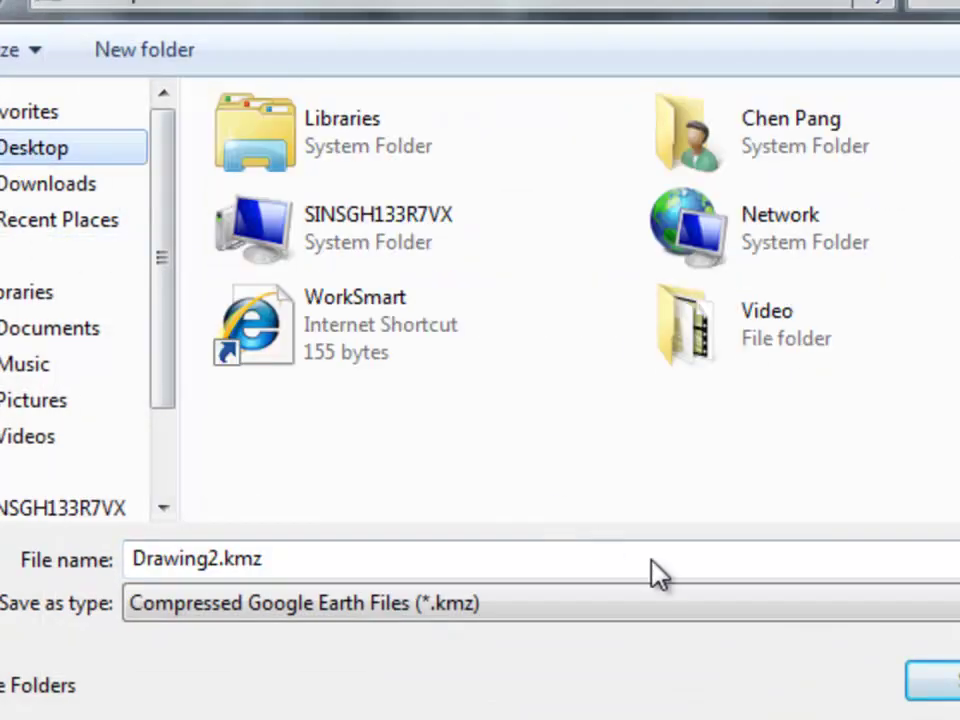
left_click(935, 685)
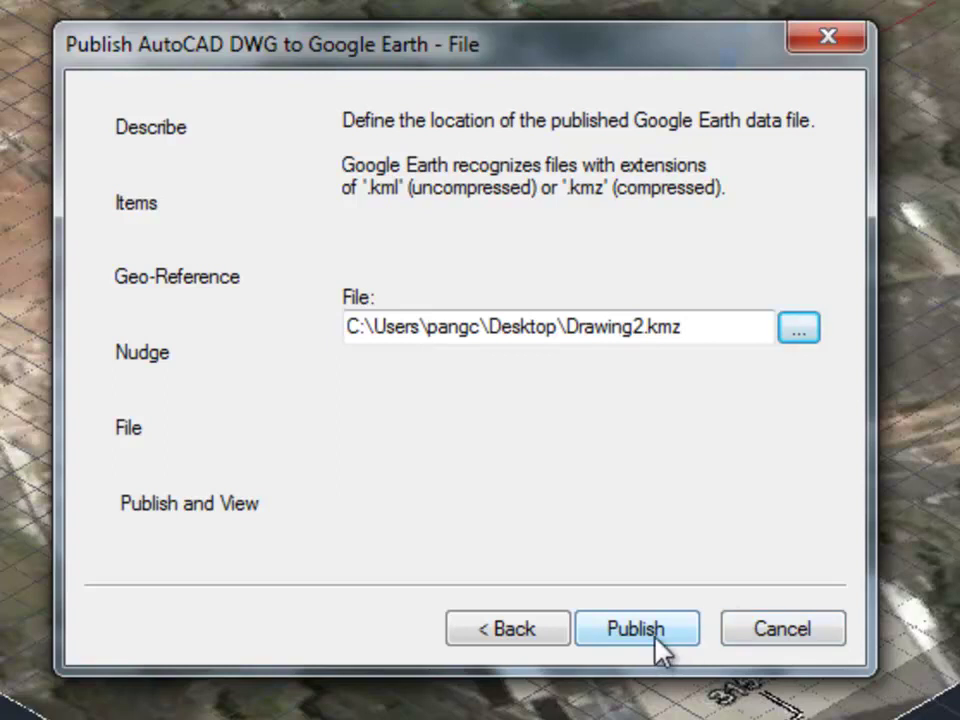
left_click(659, 646)
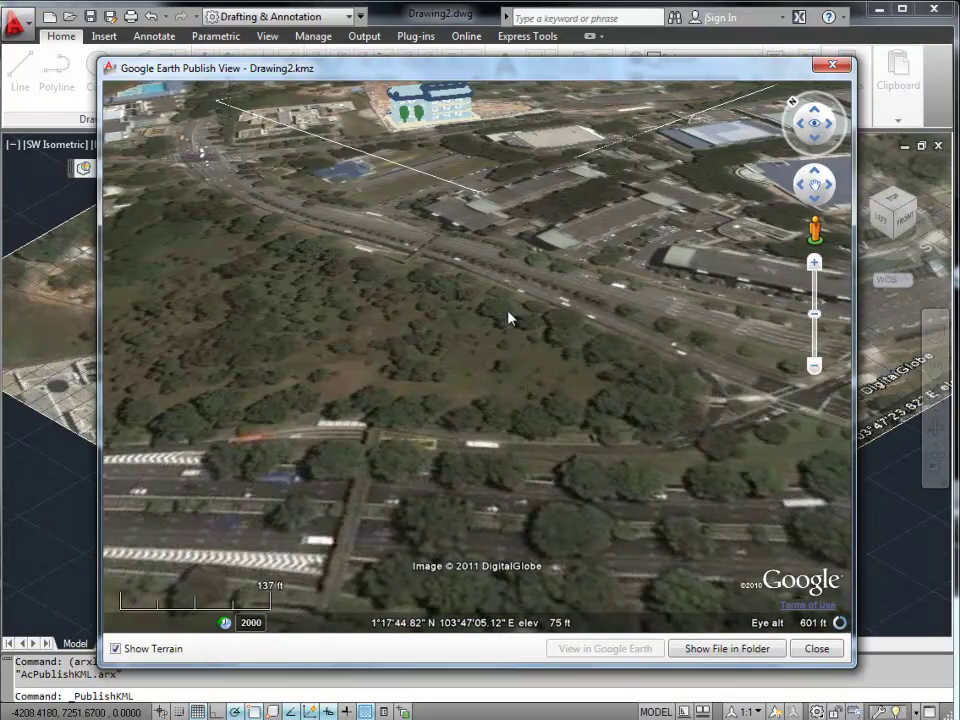
Step: Pan and rotate the Google Earth view to inspect the house standing on the Fusionopolis site
left_click_drag(458, 190, 576, 521)
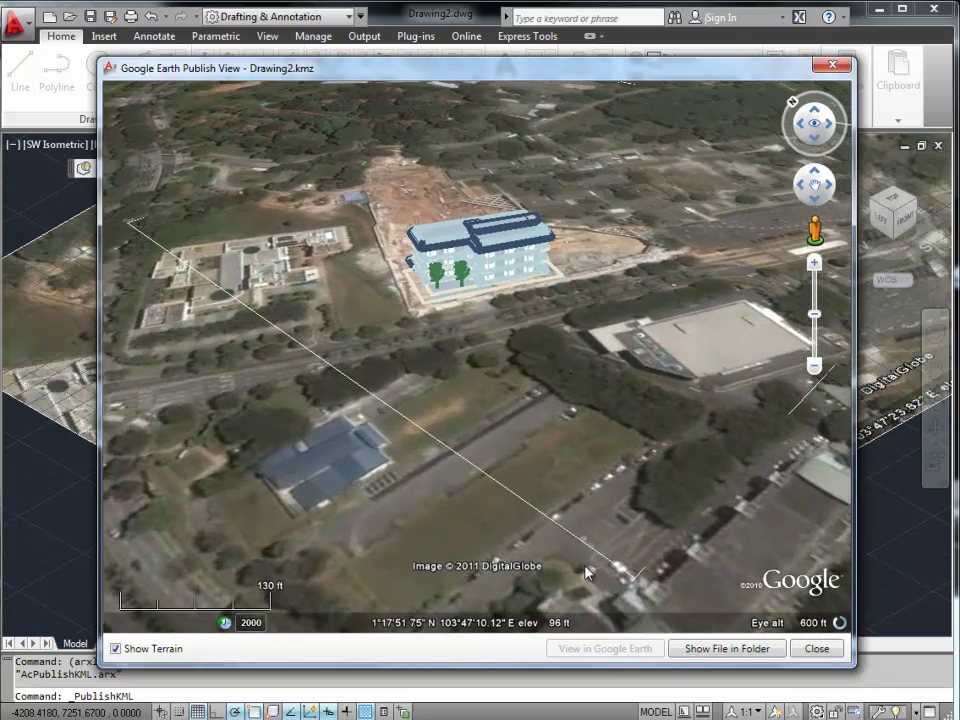
mouse_move(825, 111)
left_mouse_down()
mouse_move(810, 103)
mouse_move(829, 107)
mouse_move(838, 127)
left_mouse_up()
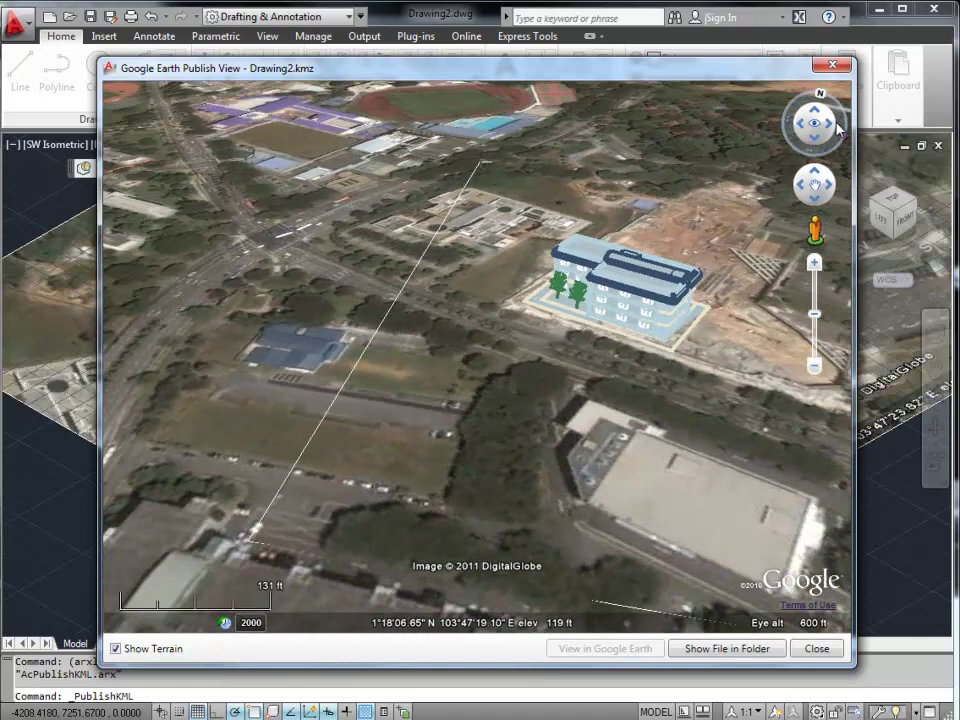